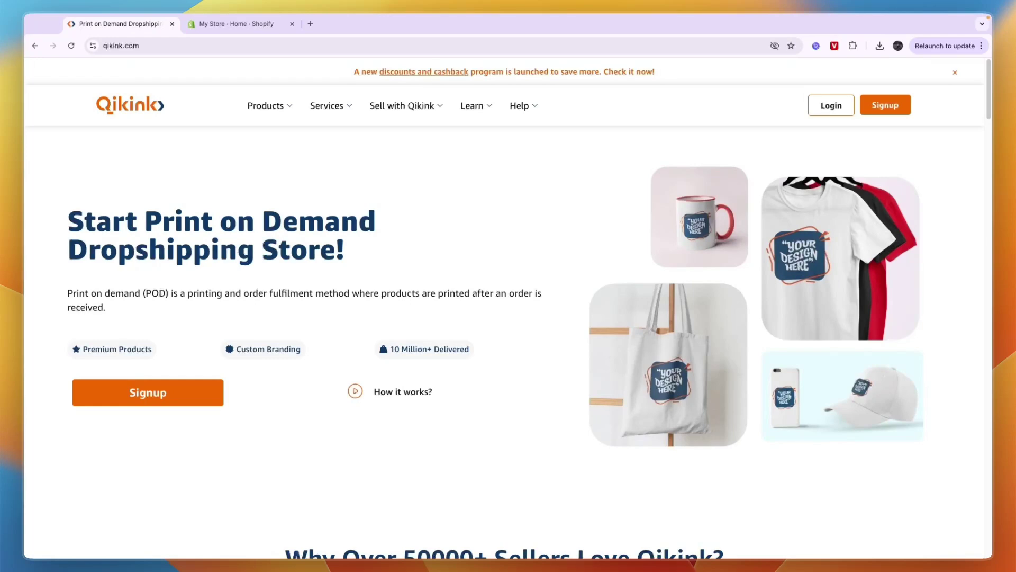
Glance at the Shopify admin tab, return to the Qikink homepage and start signing up
key(ctrl+Tab)
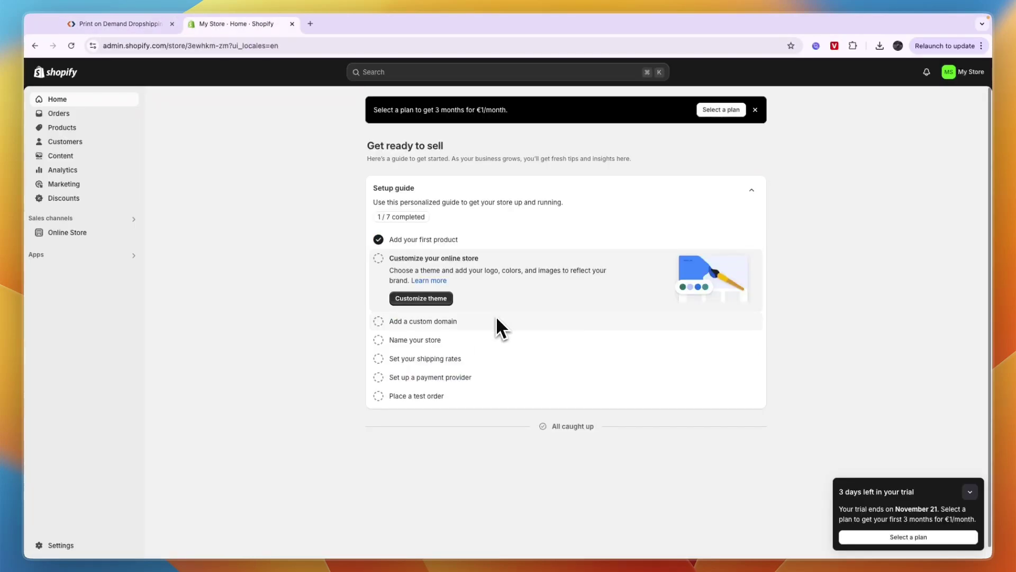
key(ctrl+shift+Tab)
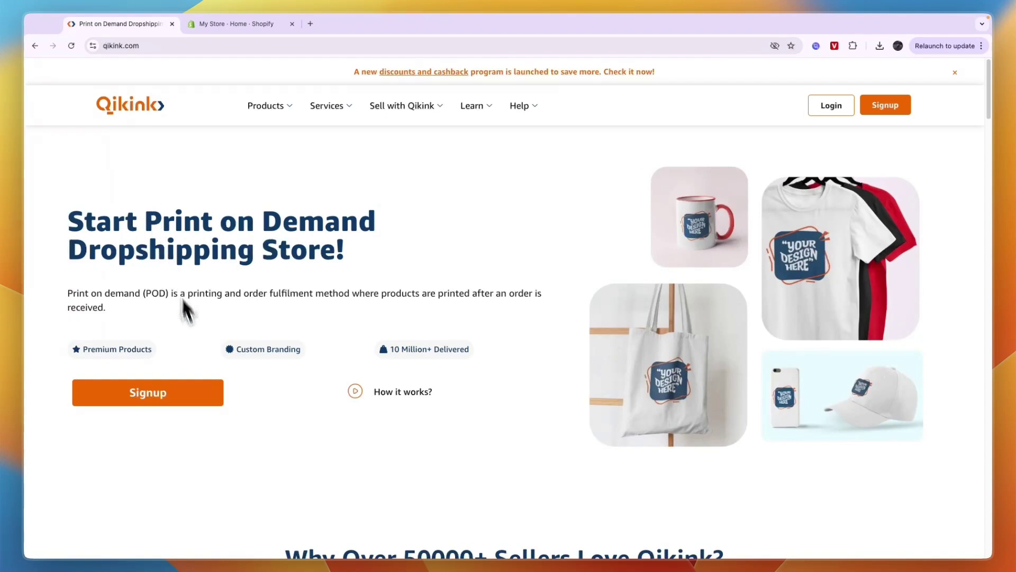
click(195, 402)
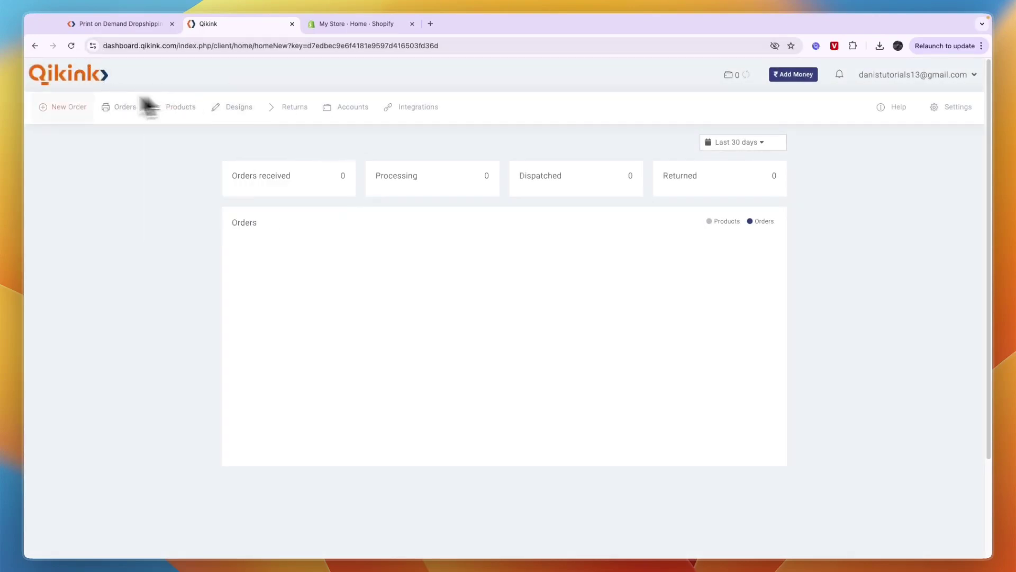
Expand Qikink's Integrations > Shopify entry to open Shopify's free-trial page
mouse_move(389, 120)
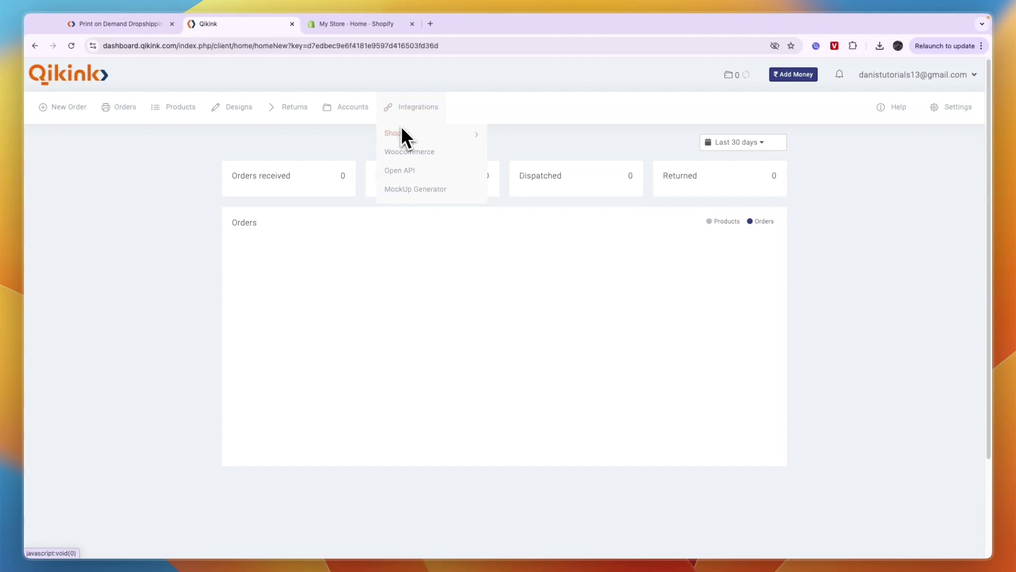
click(403, 133)
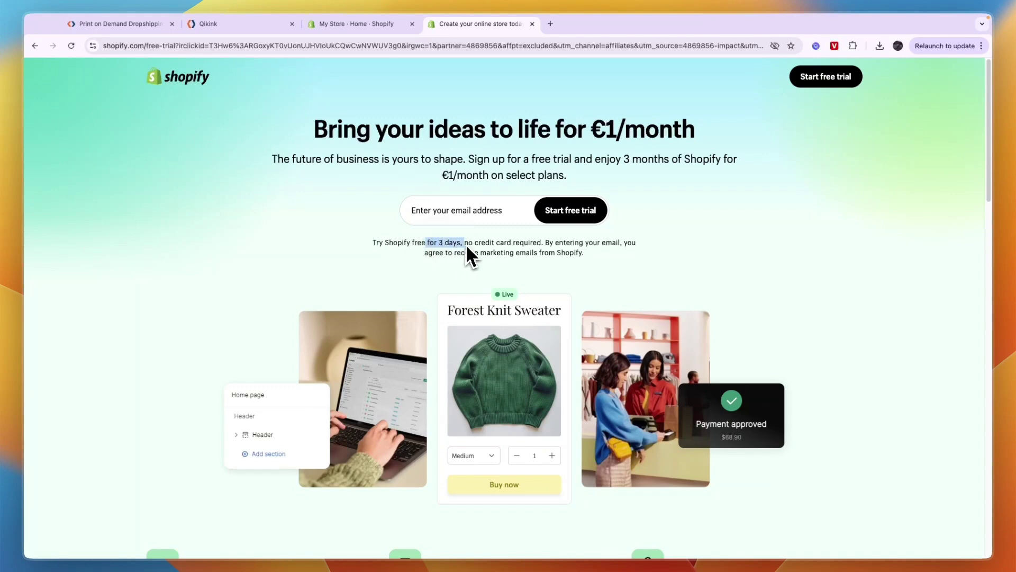
drag(624, 158, 709, 166)
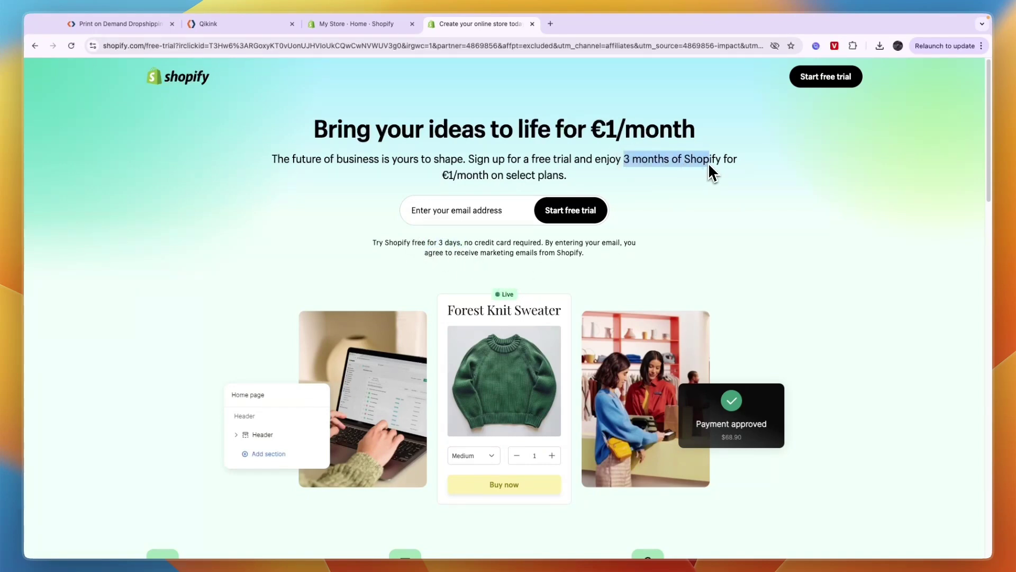
double_click(479, 159)
drag(443, 176, 500, 180)
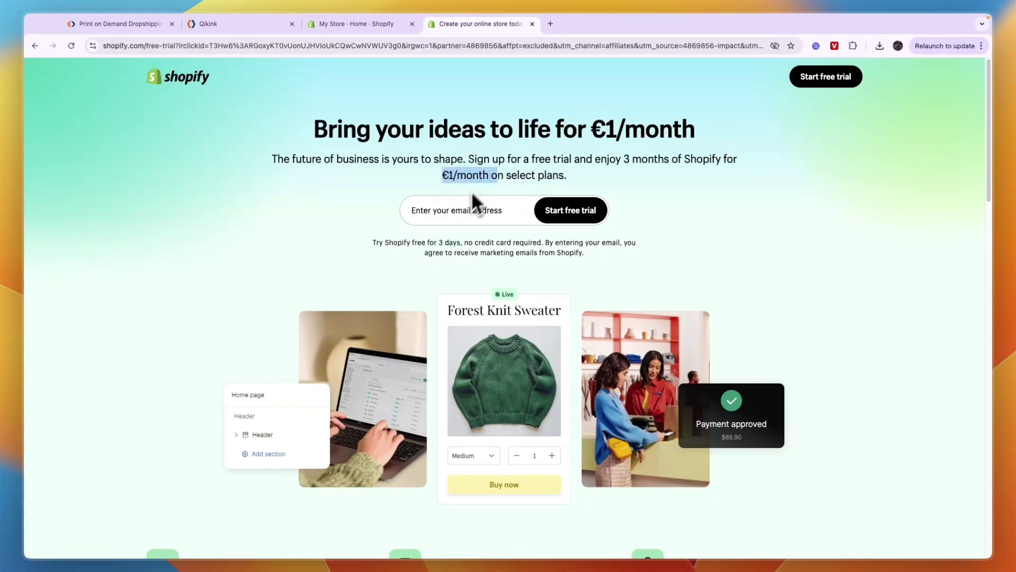
drag(374, 184, 329, 137)
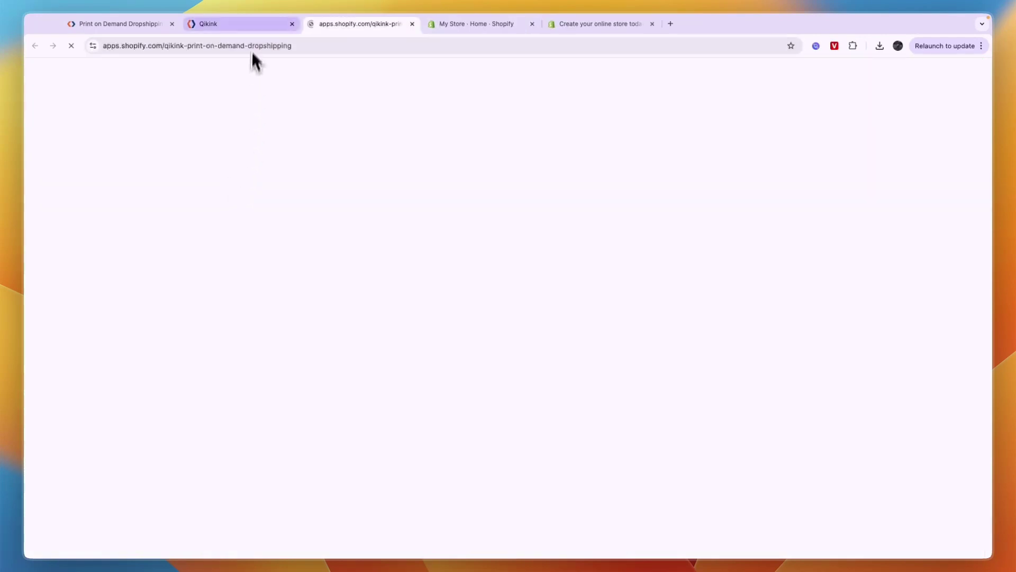
Go to the Qikink Print on Demand listing in the Shopify App Store and install it
click(252, 23)
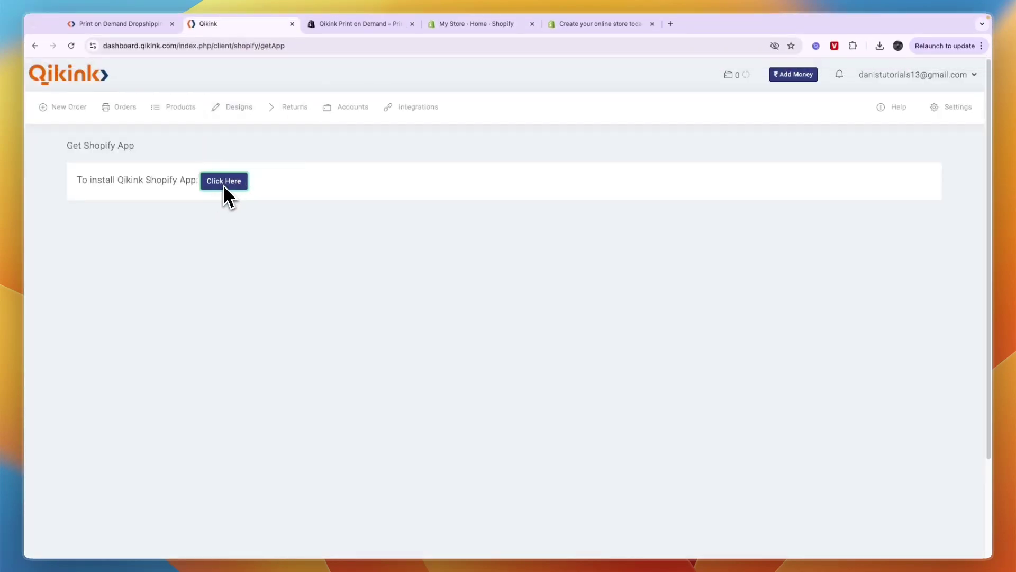
click(344, 37)
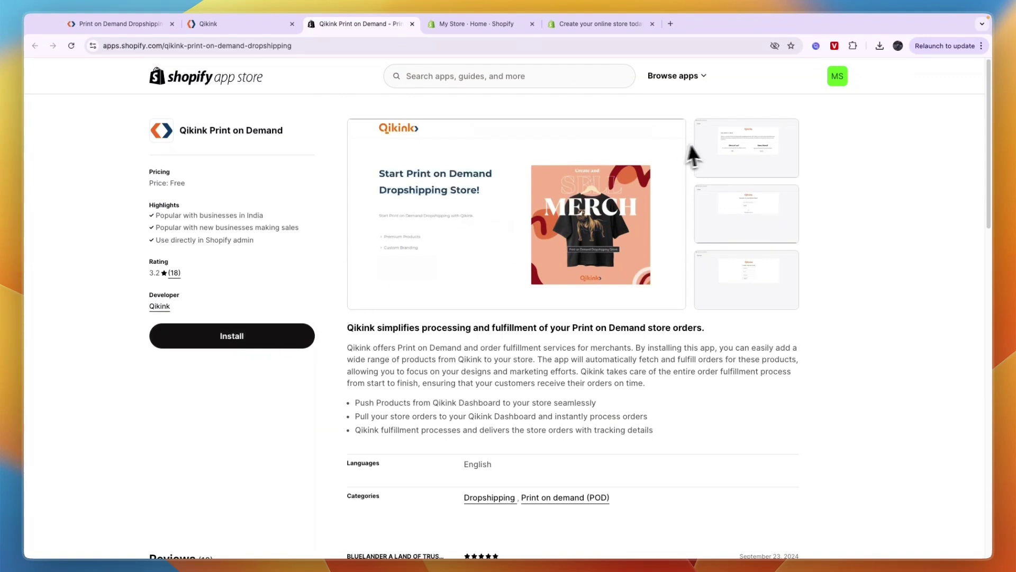
click(266, 341)
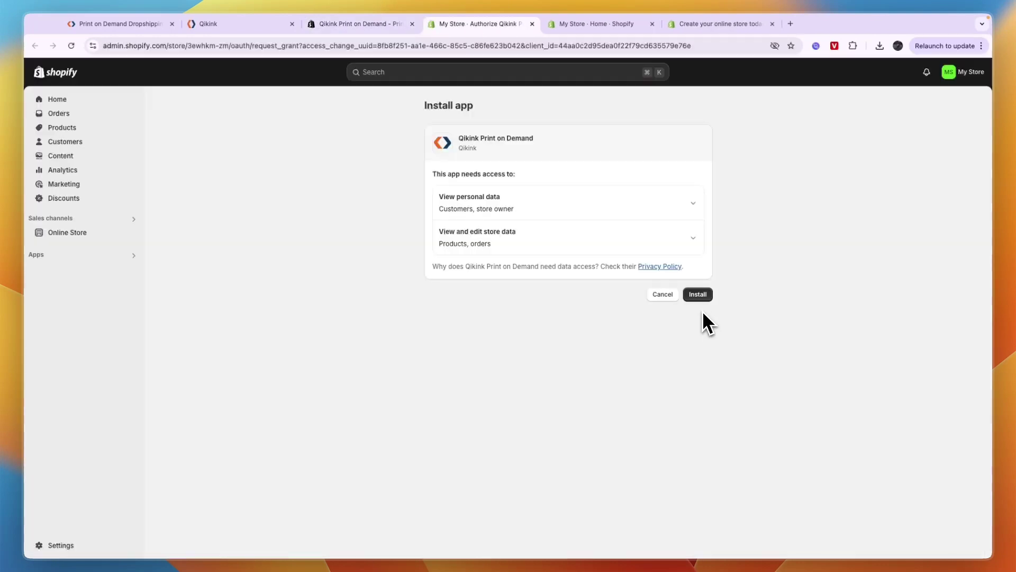
Approve the app's access and link the store by logging in with the saved Qikink username
click(699, 297)
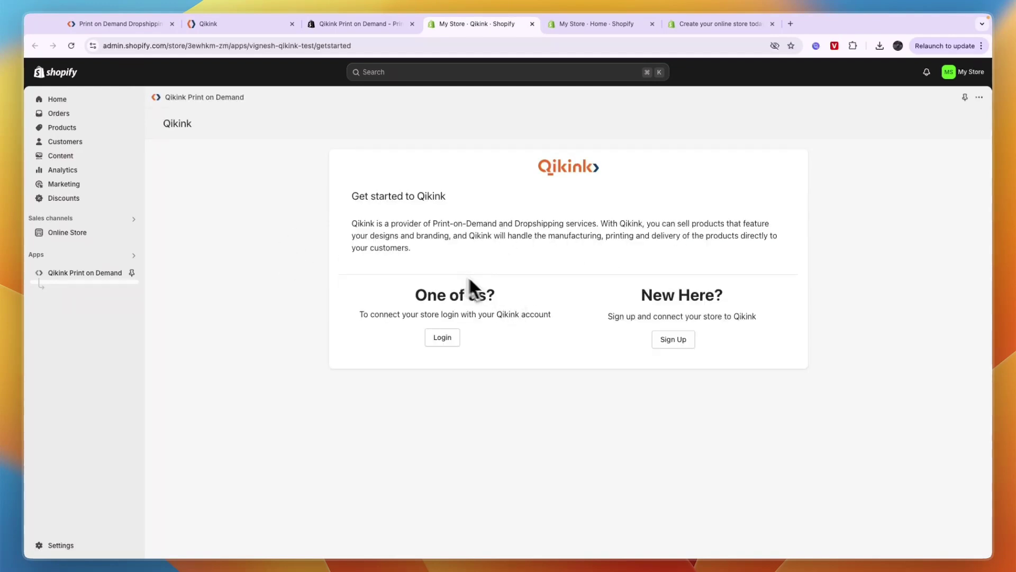
click(435, 342)
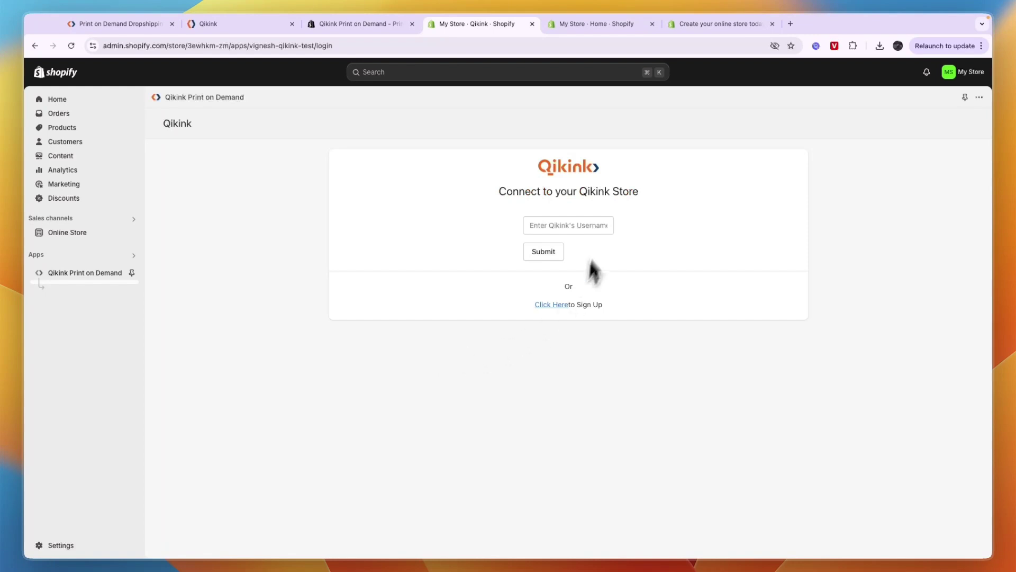
click(574, 229)
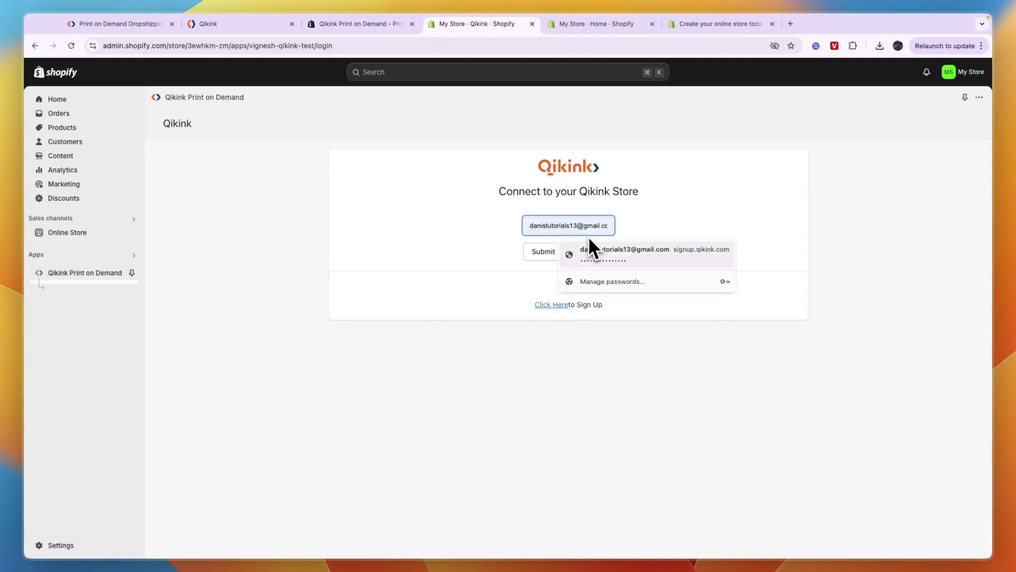
click(590, 246)
click(546, 254)
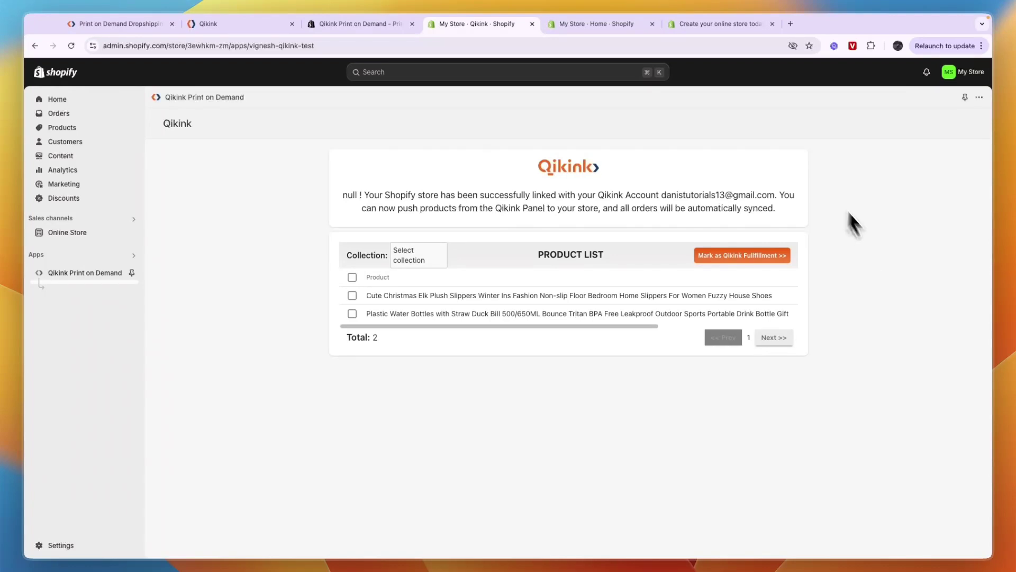
Highlight the product-push note and linked-account confirmation, then return to the Qikink dashboard
drag(347, 234, 527, 210)
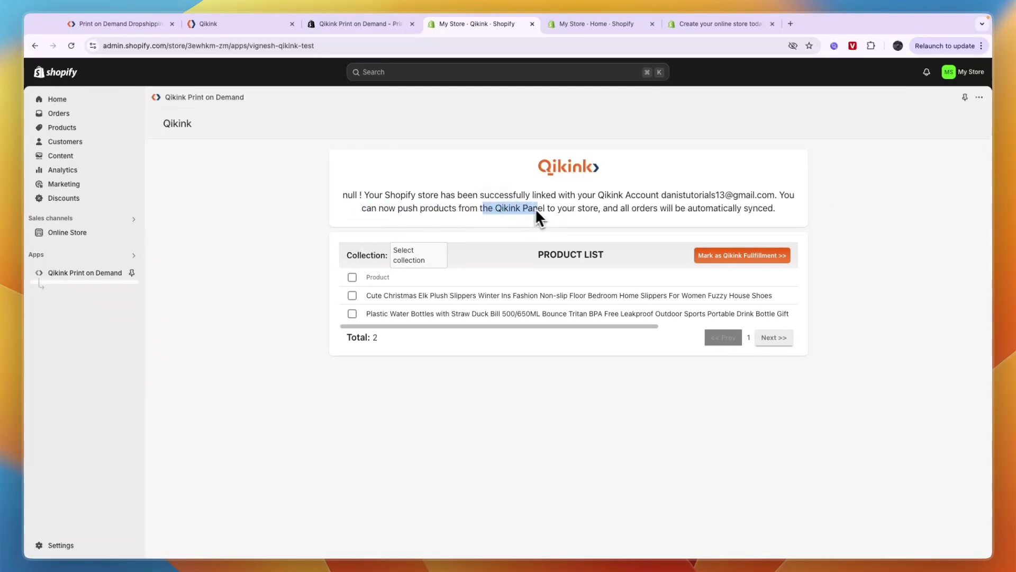
drag(602, 211, 769, 209)
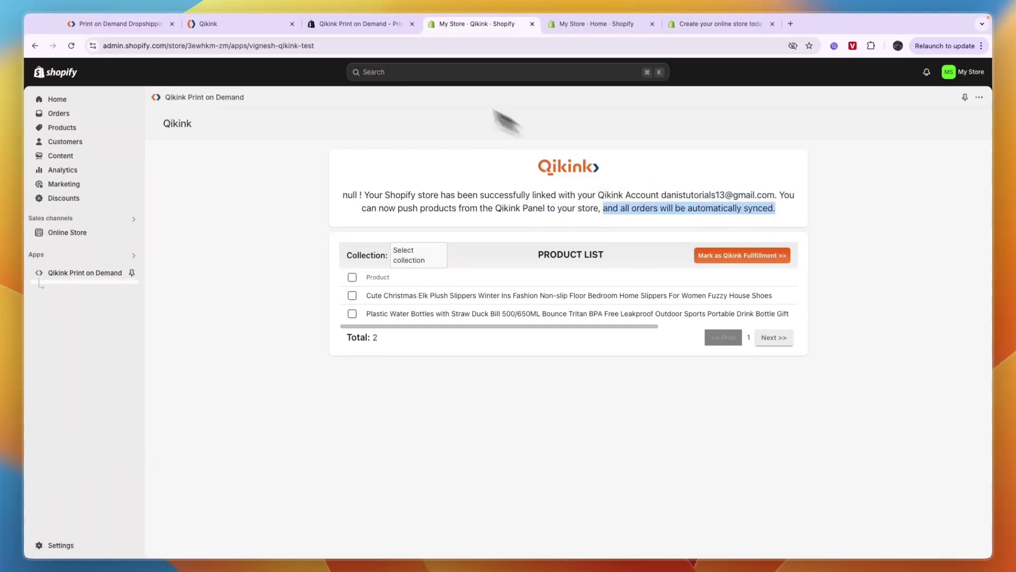
click(238, 28)
mouse_move(179, 106)
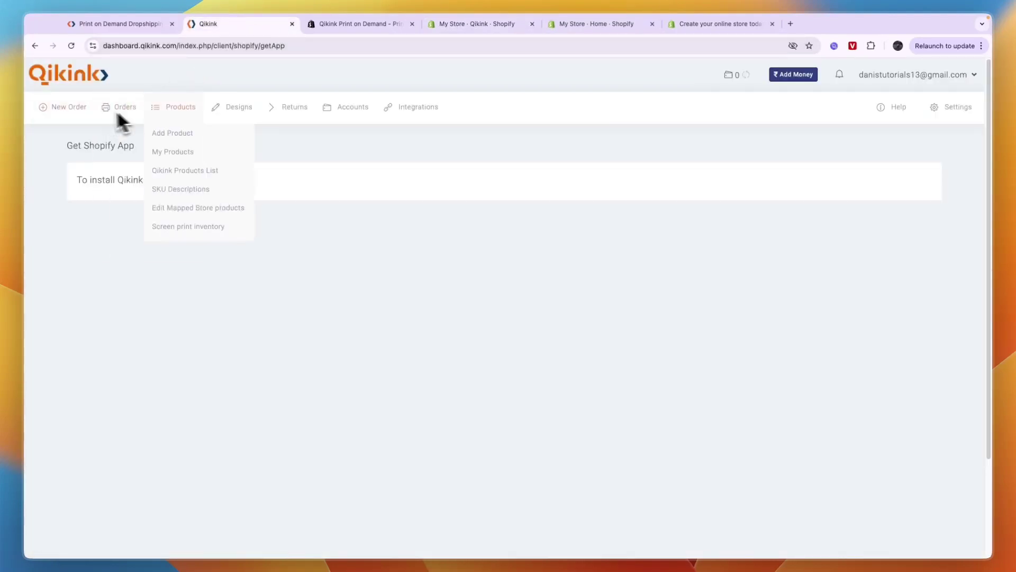
Start a new Polo Half Sleeve product with Embroidery as the print method
click(177, 136)
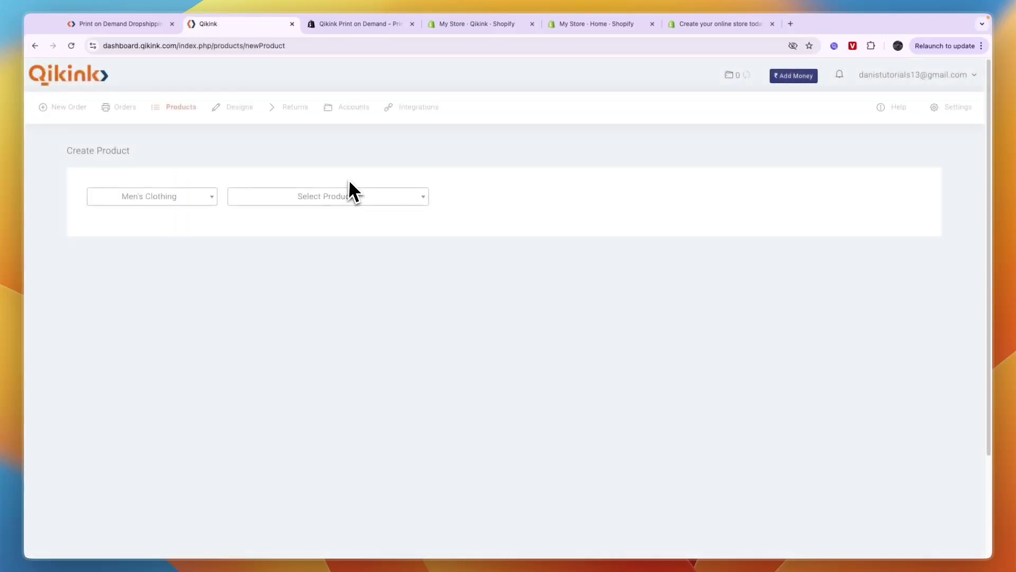
scroll(418, 342, down, 1)
click(370, 183)
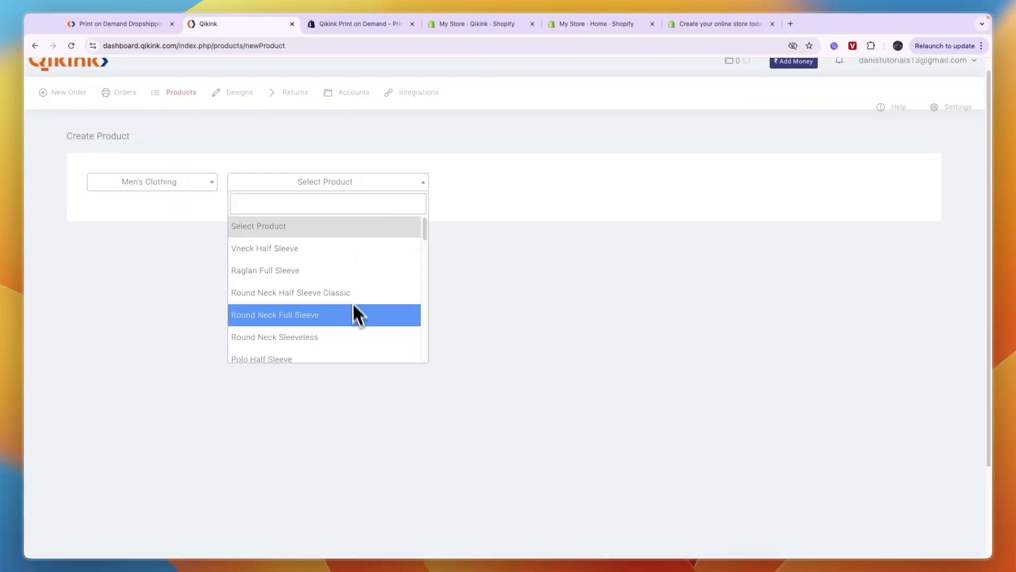
scroll(355, 317, down, 2)
click(259, 274)
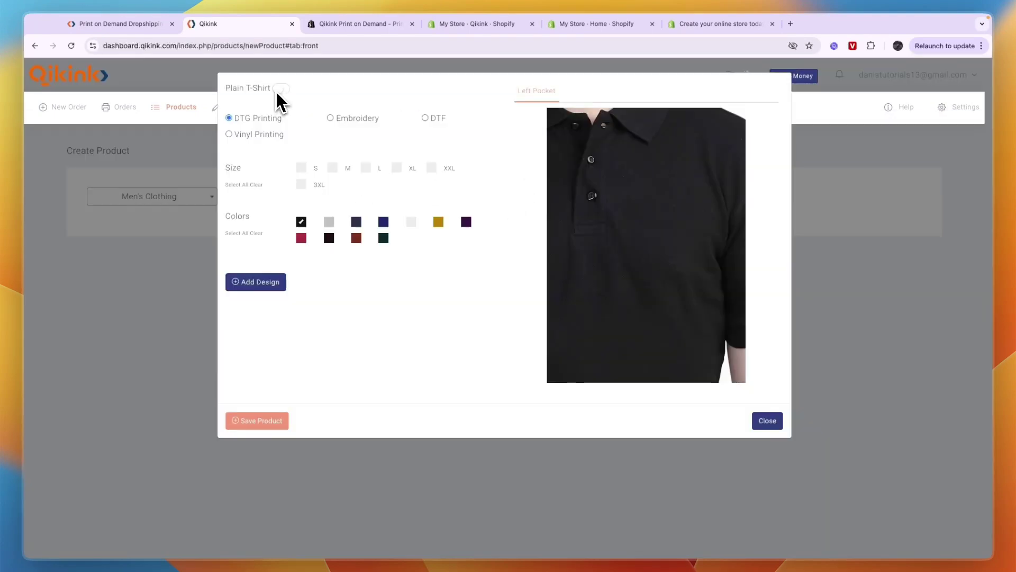
click(282, 88)
click(281, 88)
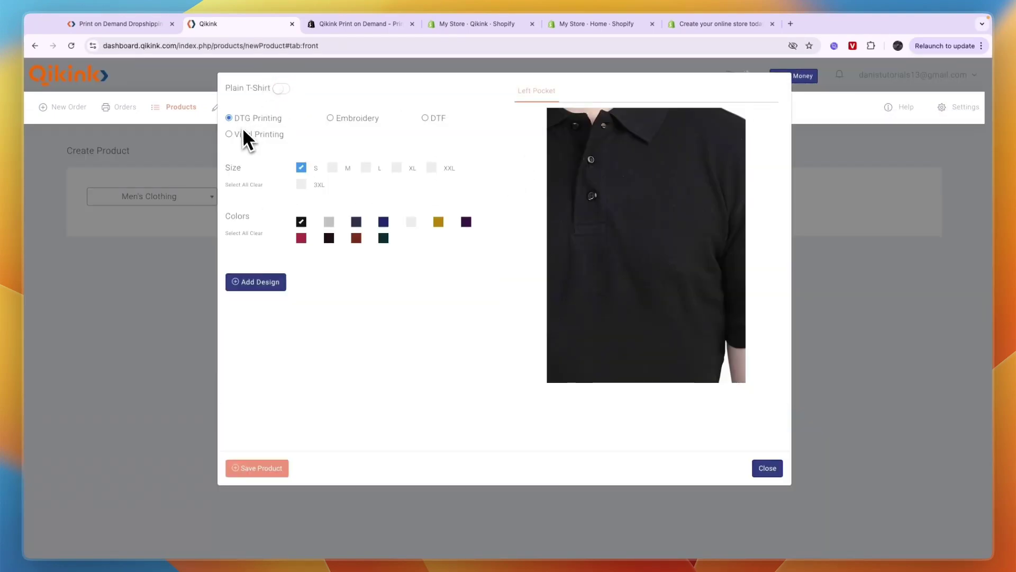
click(337, 121)
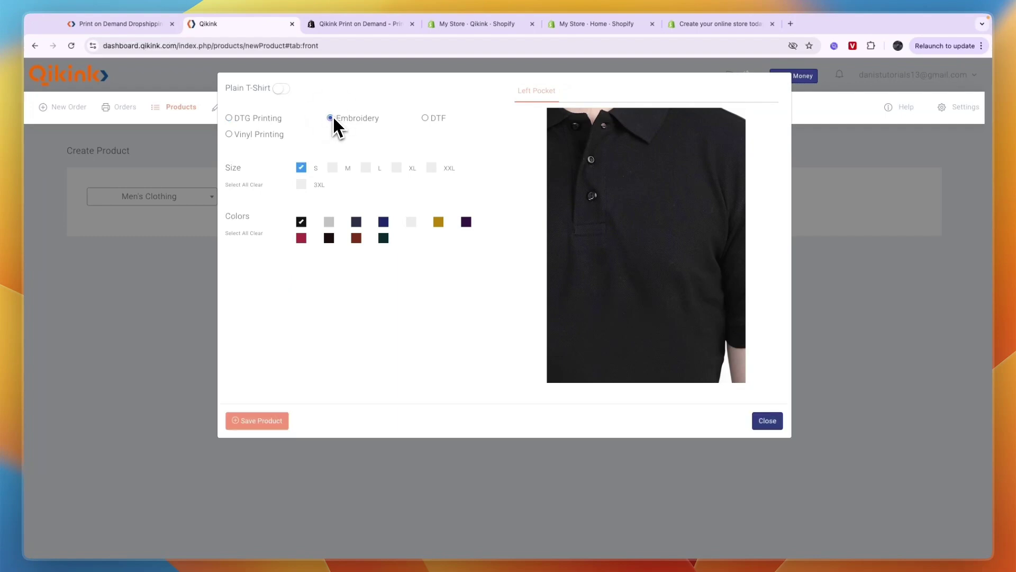
Add grey and other colour options, sizes S, M, L, XL, skip the design, and save
click(330, 238)
click(328, 221)
click(332, 167)
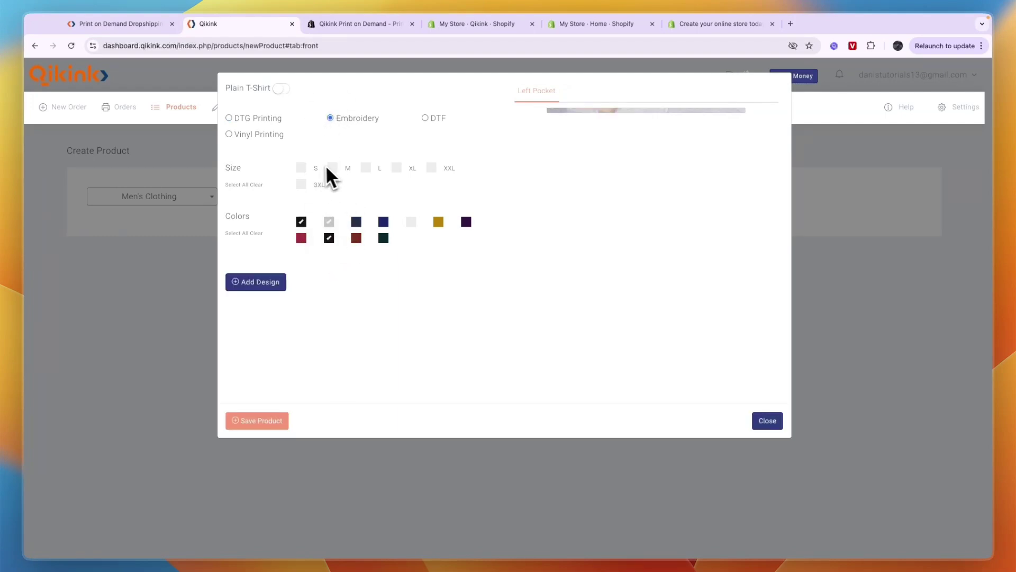
click(366, 168)
click(301, 167)
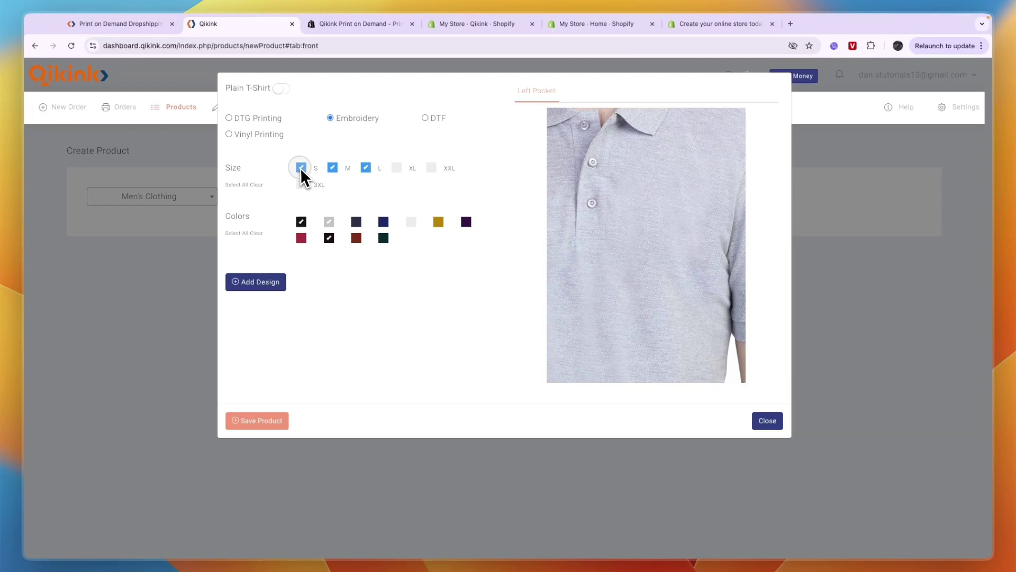
click(396, 168)
click(259, 281)
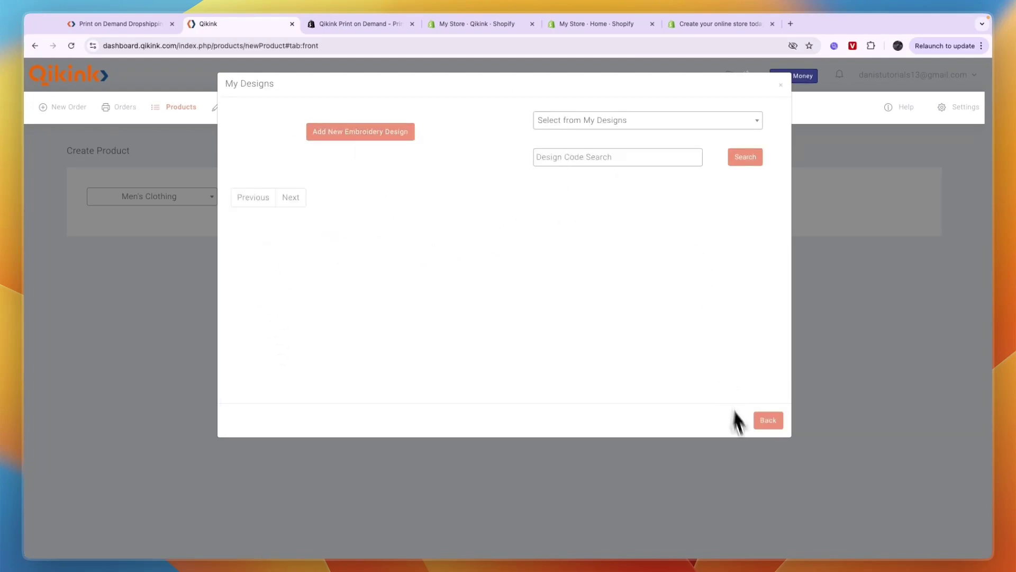
click(765, 420)
click(264, 421)
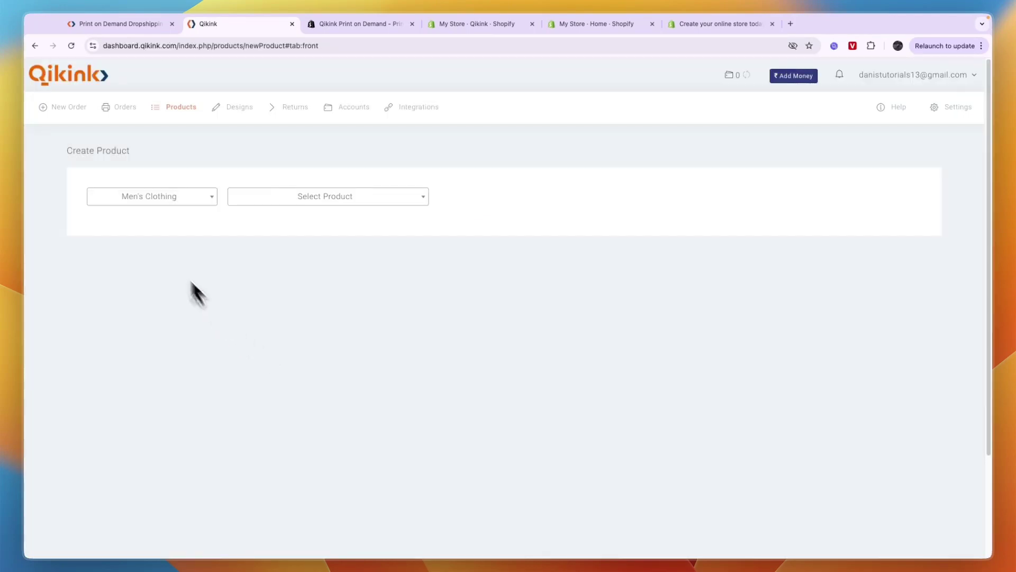
From My Products, push the polo with all variations selected and a 900 selling price
mouse_move(181, 109)
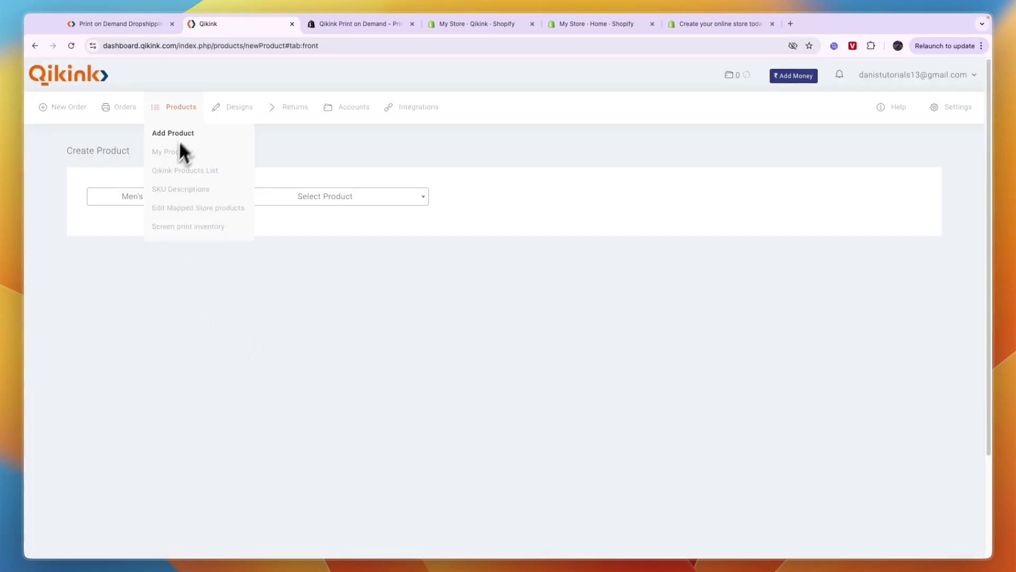
click(176, 152)
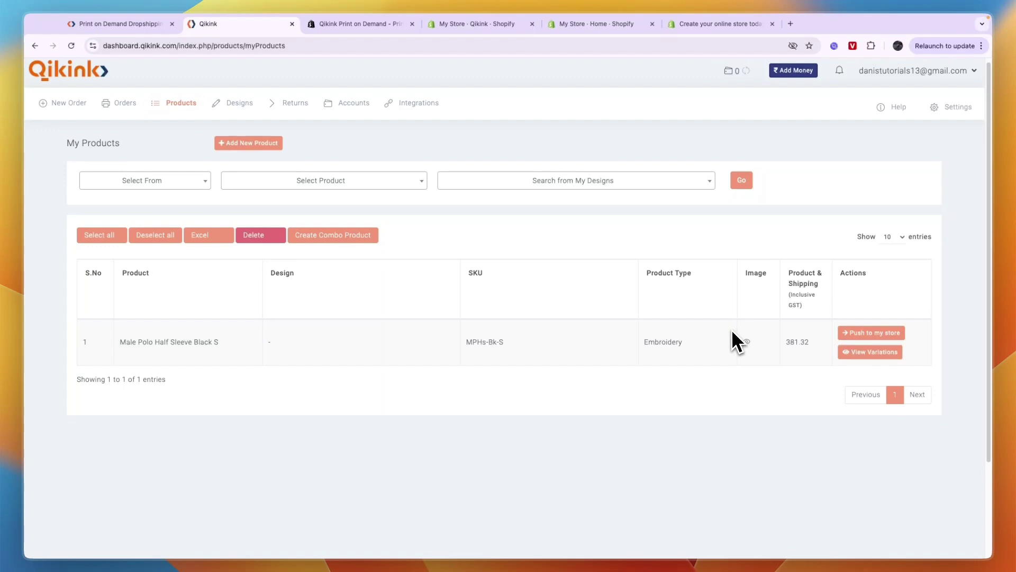
click(854, 333)
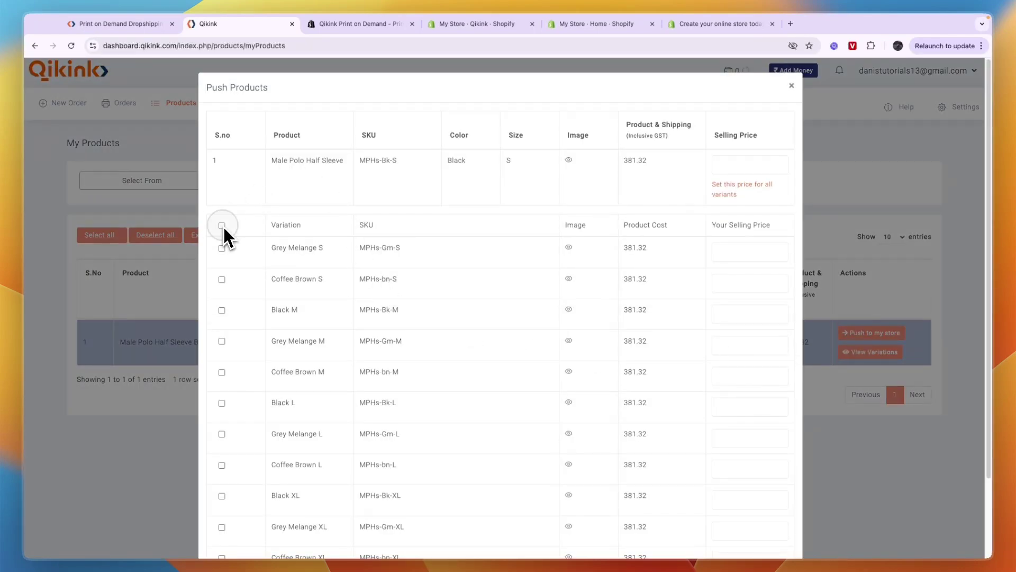
click(222, 226)
scroll(338, 322, down, 2)
click(773, 163)
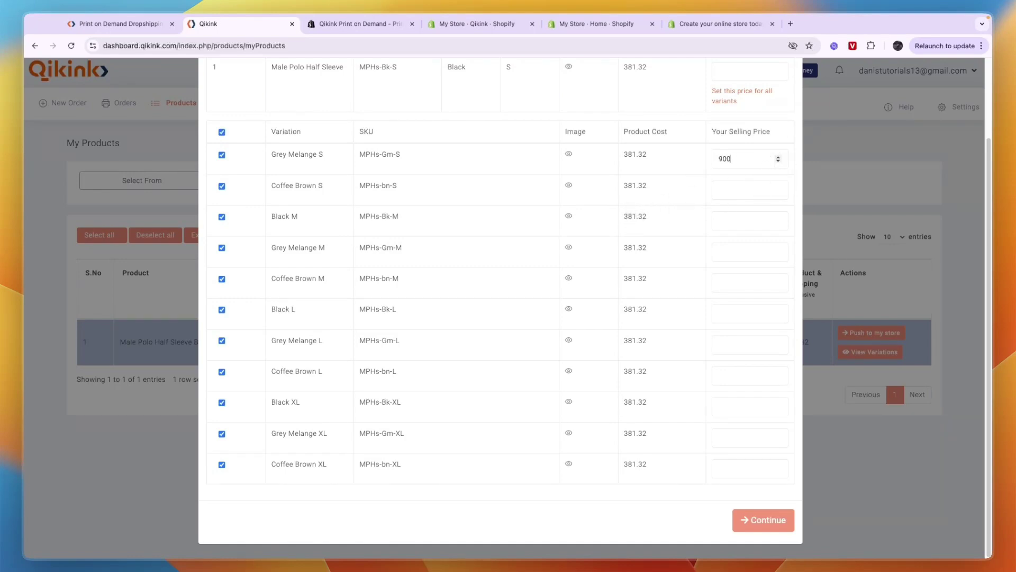
click(726, 77)
text(900)
scroll(726, 82, up, 2)
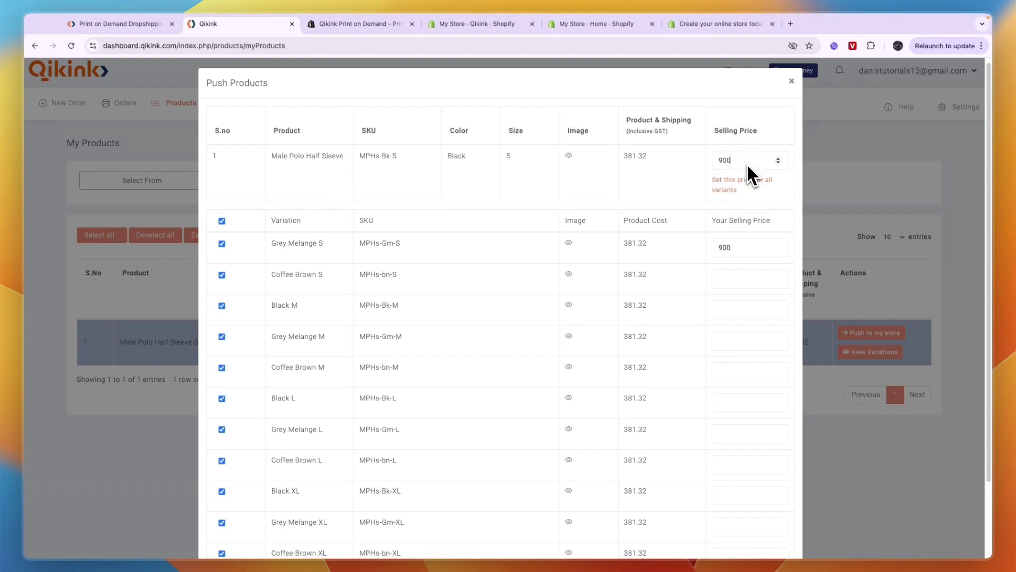
scroll(755, 220, down, 2)
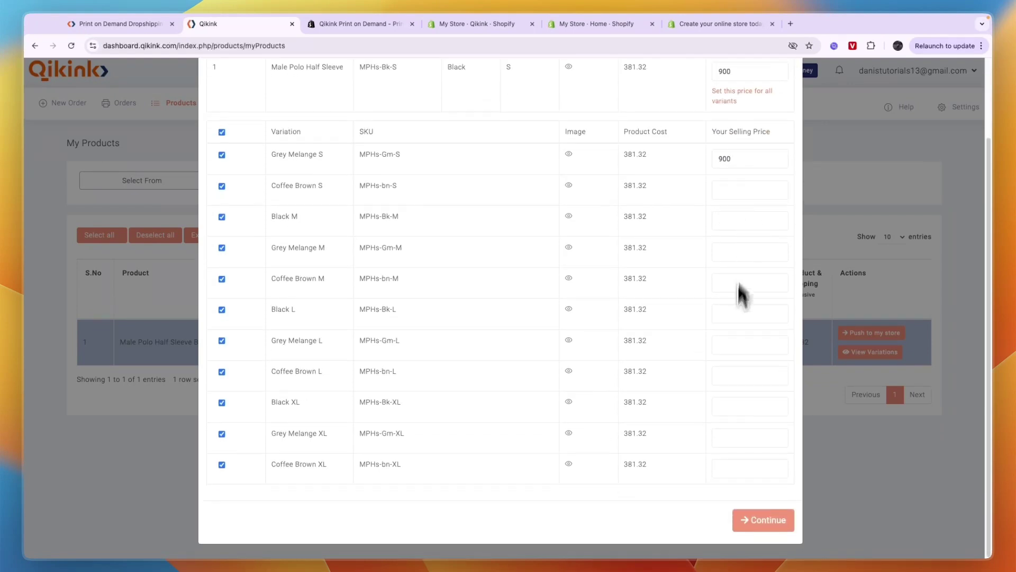
click(761, 523)
Fill in the product details with title 12 and push it to the Shopify store
click(395, 157)
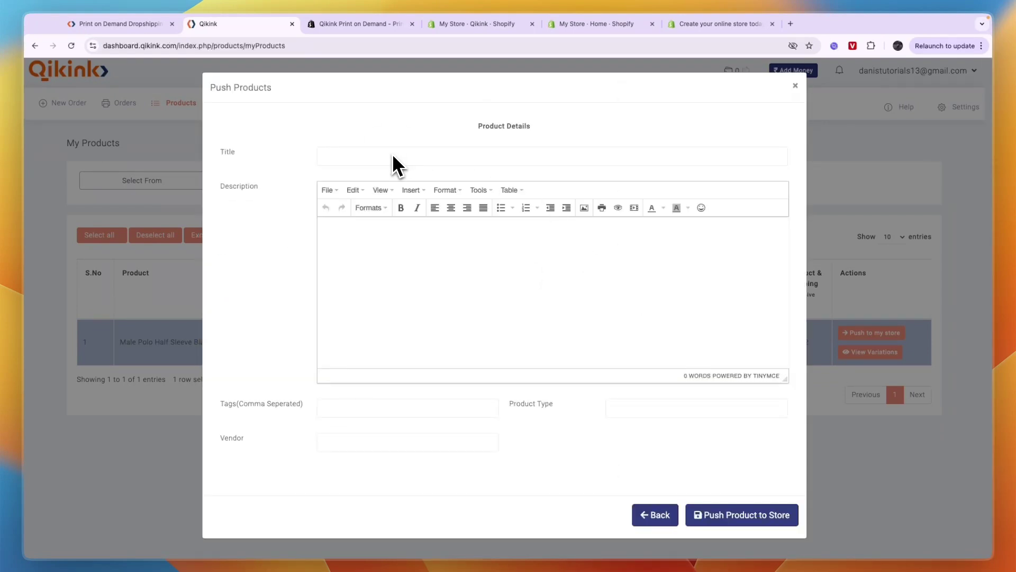
text(12)
click(357, 226)
text(12)
click(733, 515)
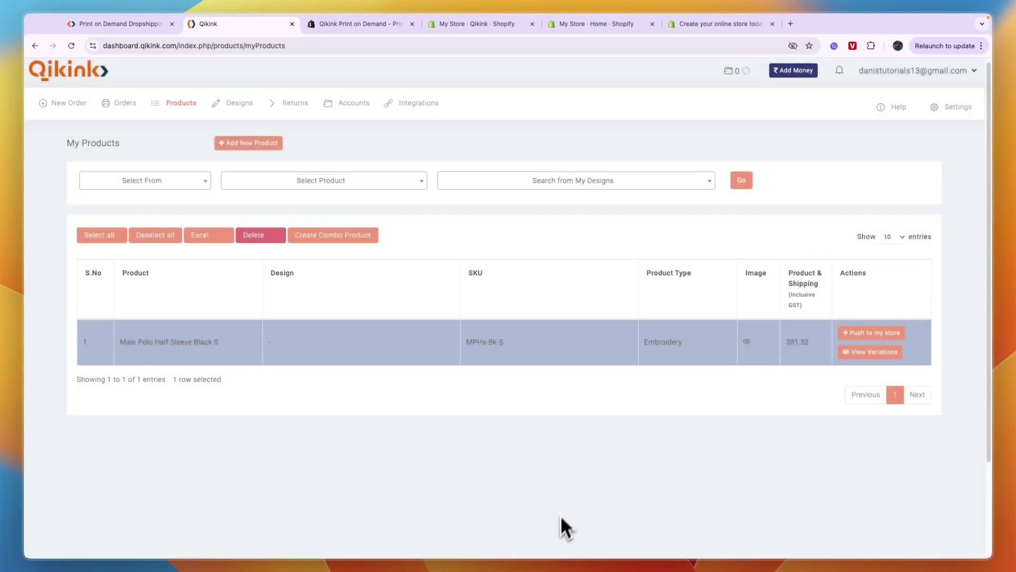
Open the storefront preview of product 12 from the Shopify Products list
click(609, 26)
click(71, 129)
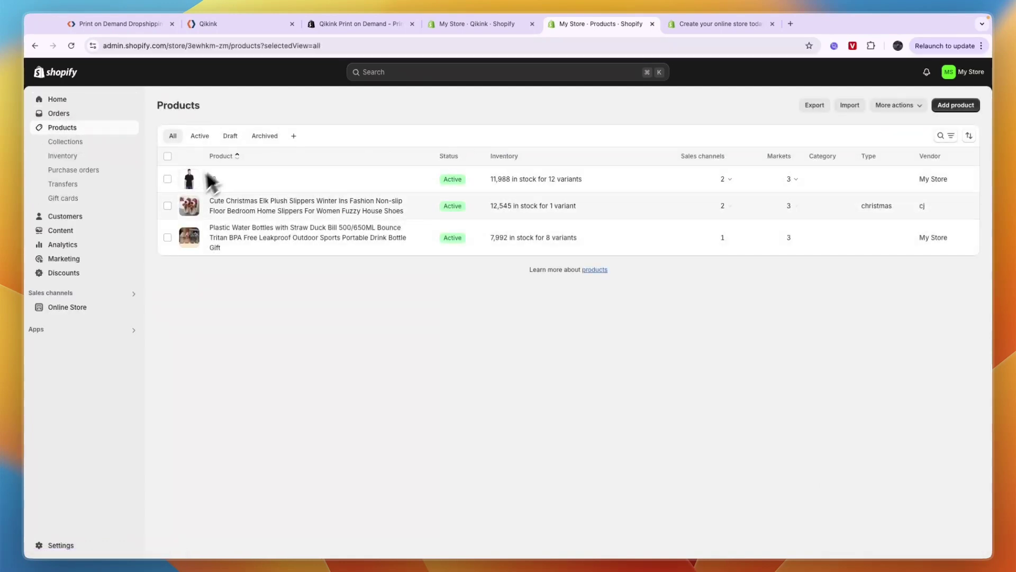
click(229, 180)
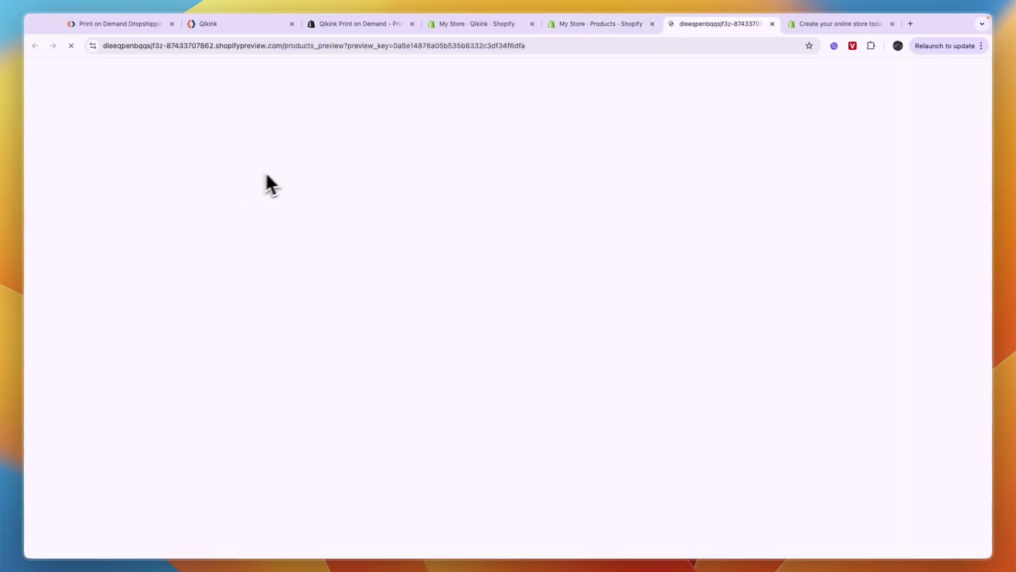
scroll(471, 261, down, 1)
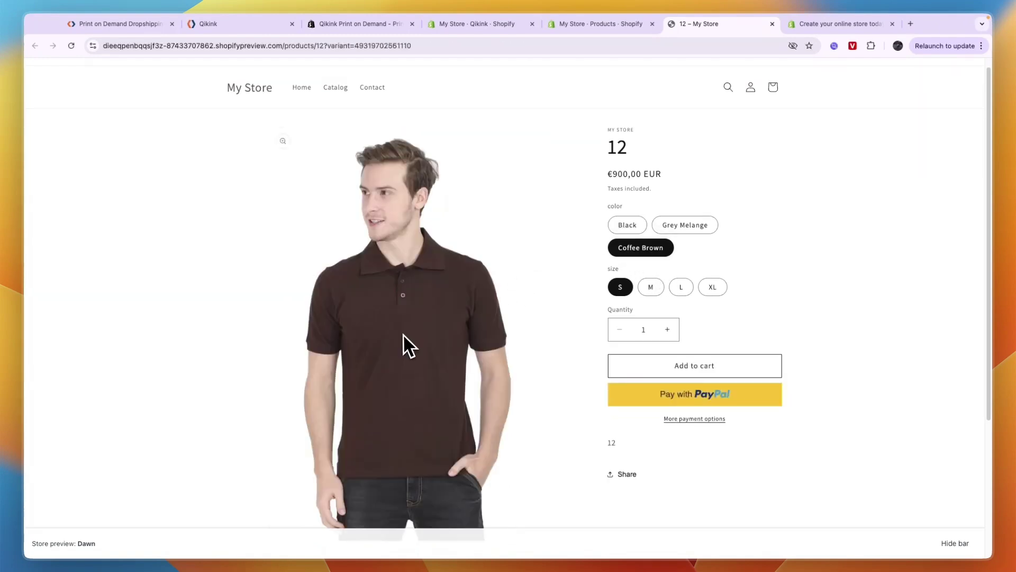
scroll(460, 231, down, 2)
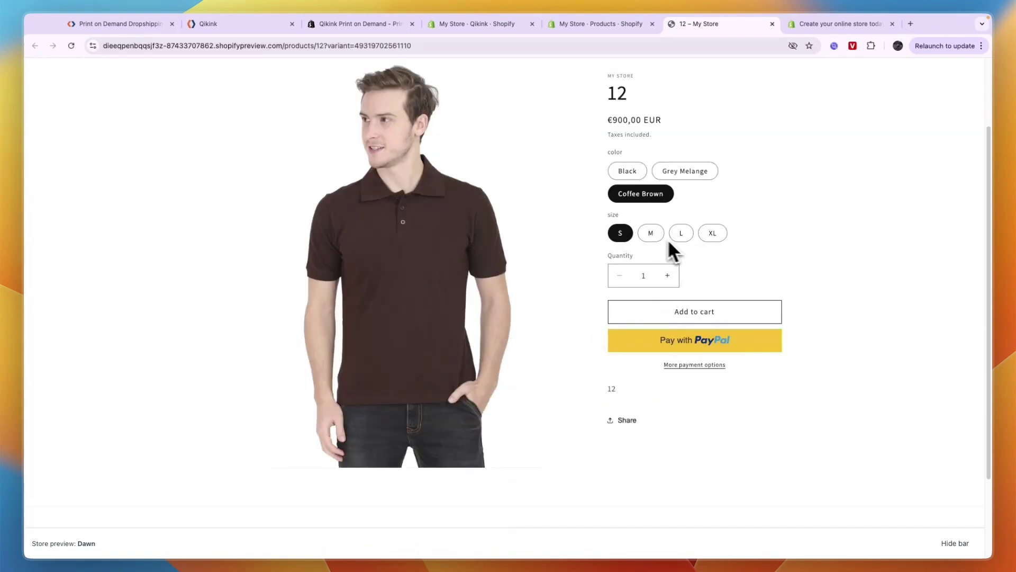
Check the Grey Melange, Coffee Brown and Black variants, then return to Qikink's product list
click(709, 172)
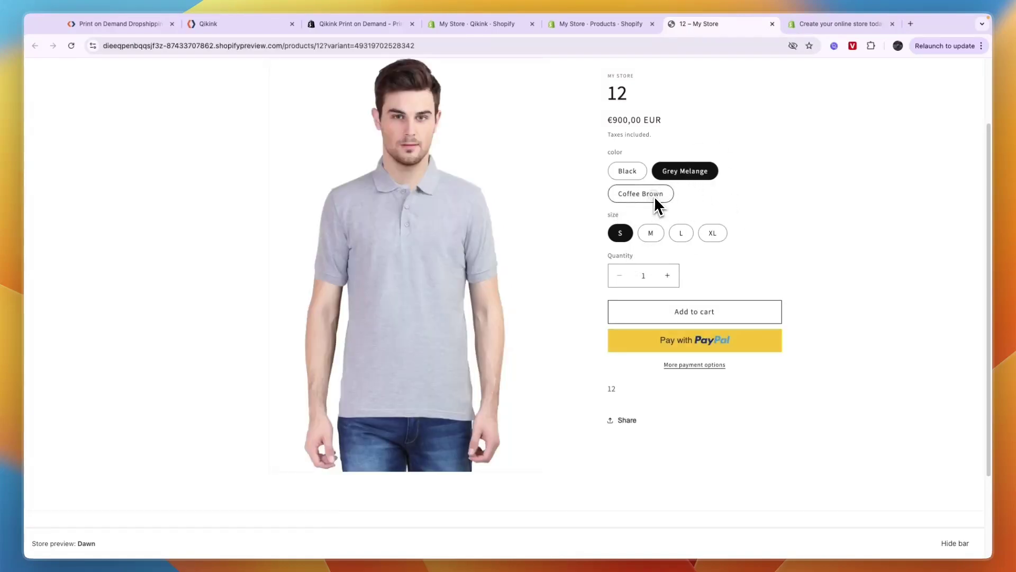
click(655, 196)
click(634, 170)
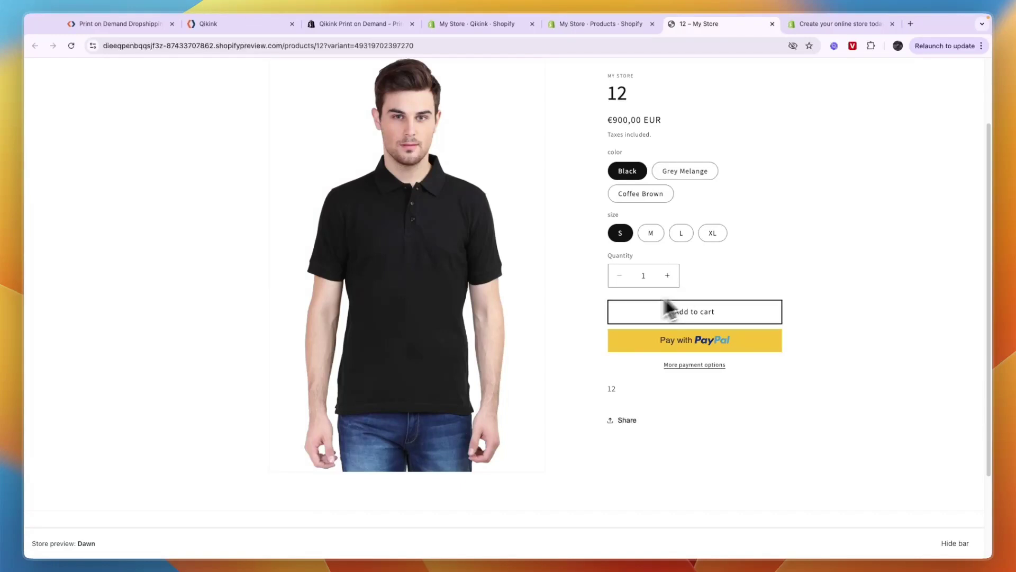
scroll(625, 281, up, 3)
click(208, 24)
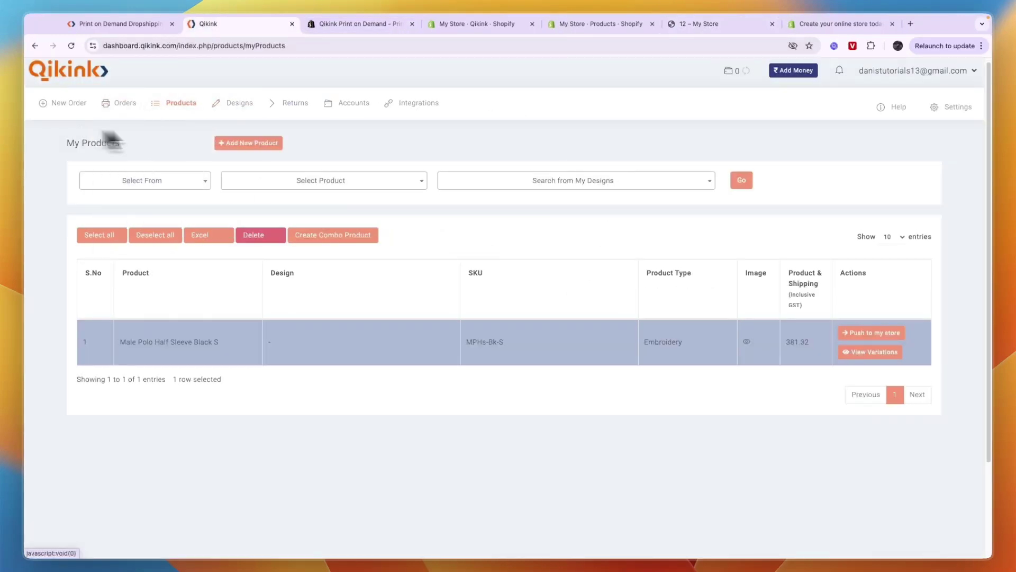
Open Orders > All Orders and close the Profile Incomplete billing-state prompt
mouse_move(106, 99)
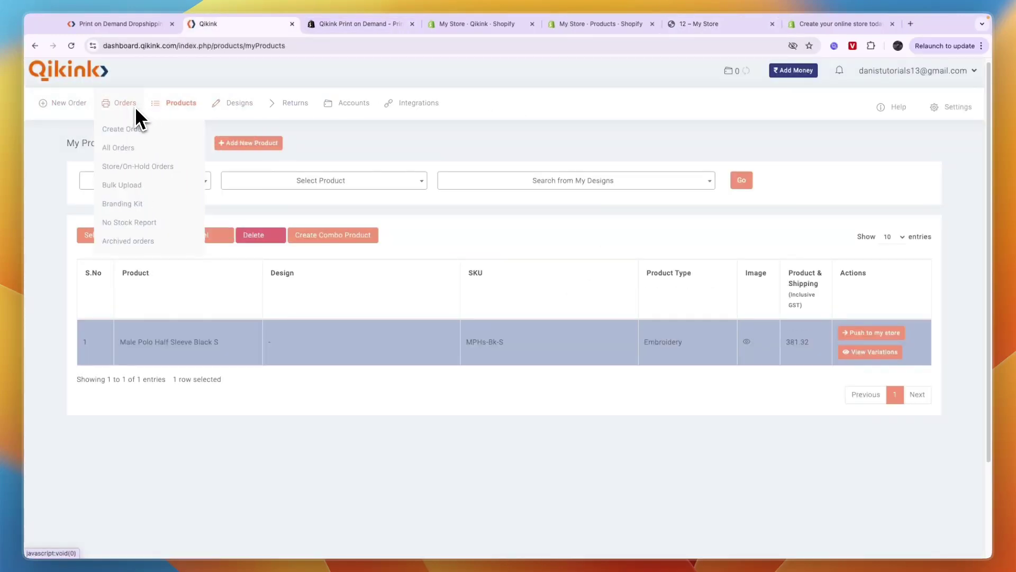
click(129, 148)
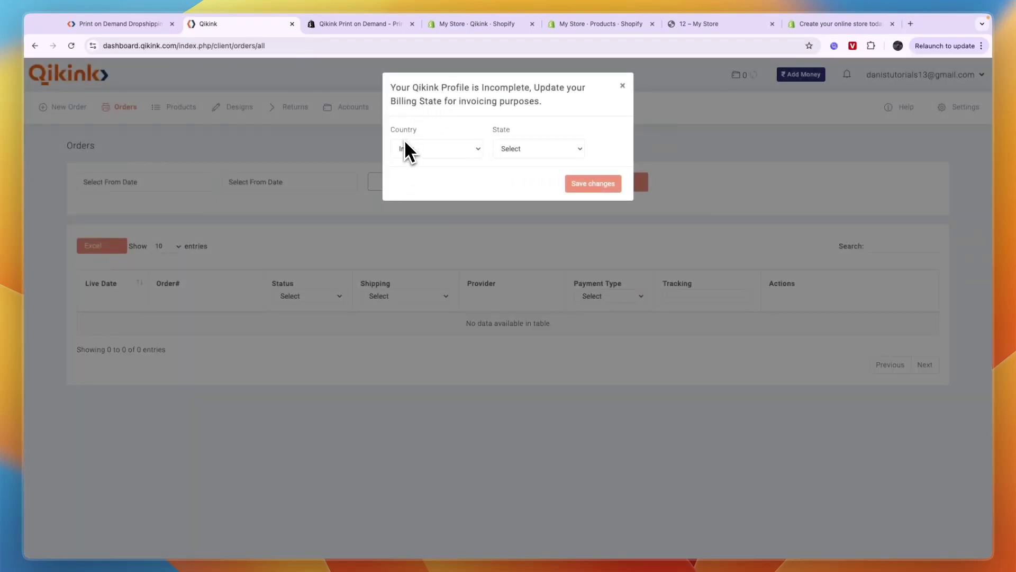
double_click(535, 138)
double_click(610, 143)
click(623, 87)
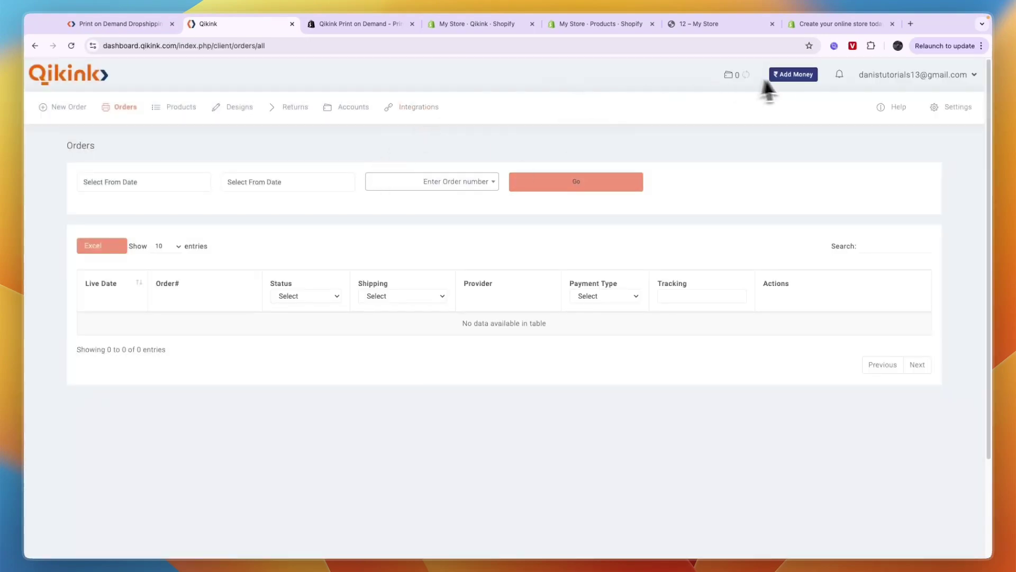
Submit an ₹800 wallet top-up with Razorpay as the payment gateway
click(784, 74)
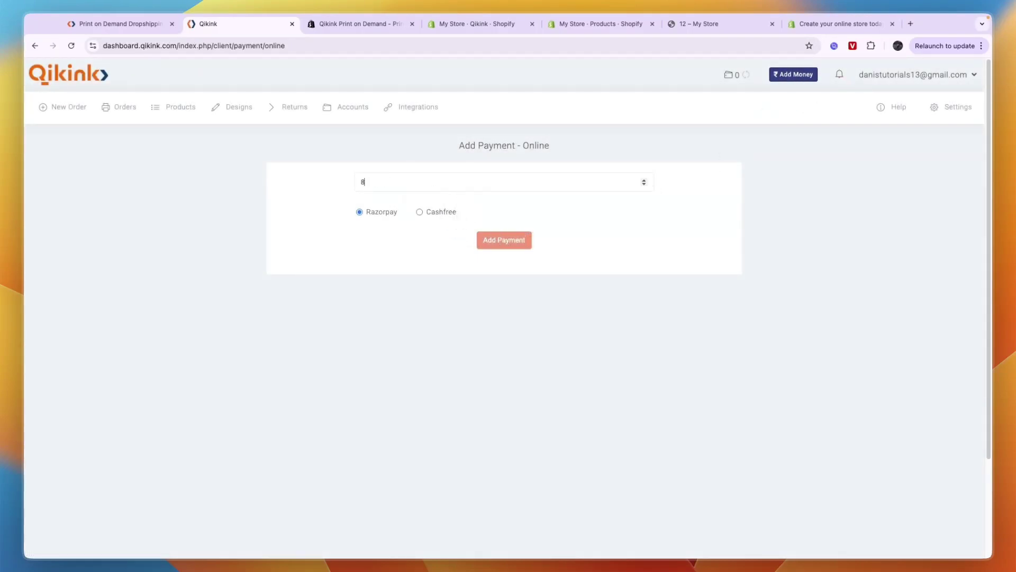
click(487, 247)
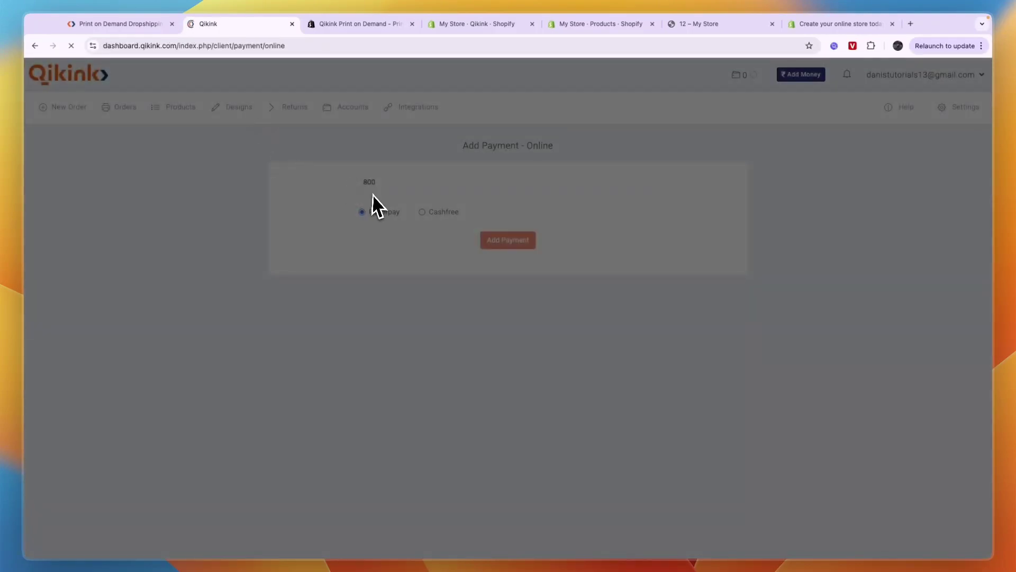